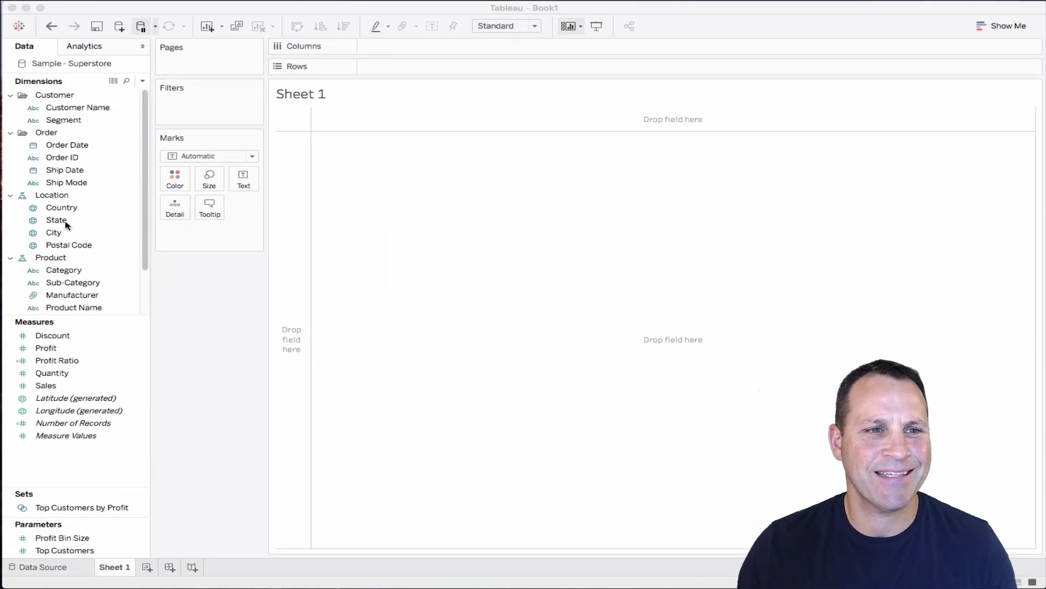
Step: Try listing States, then product Categories, as rows, clearing the sheet in between
drag(65, 221, 424, 69)
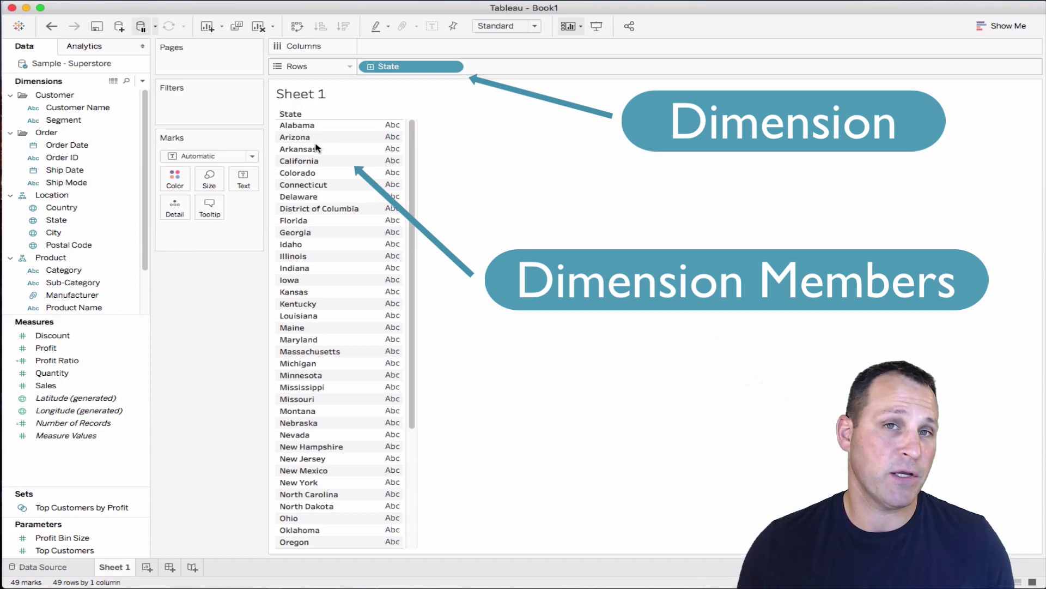
click(261, 26)
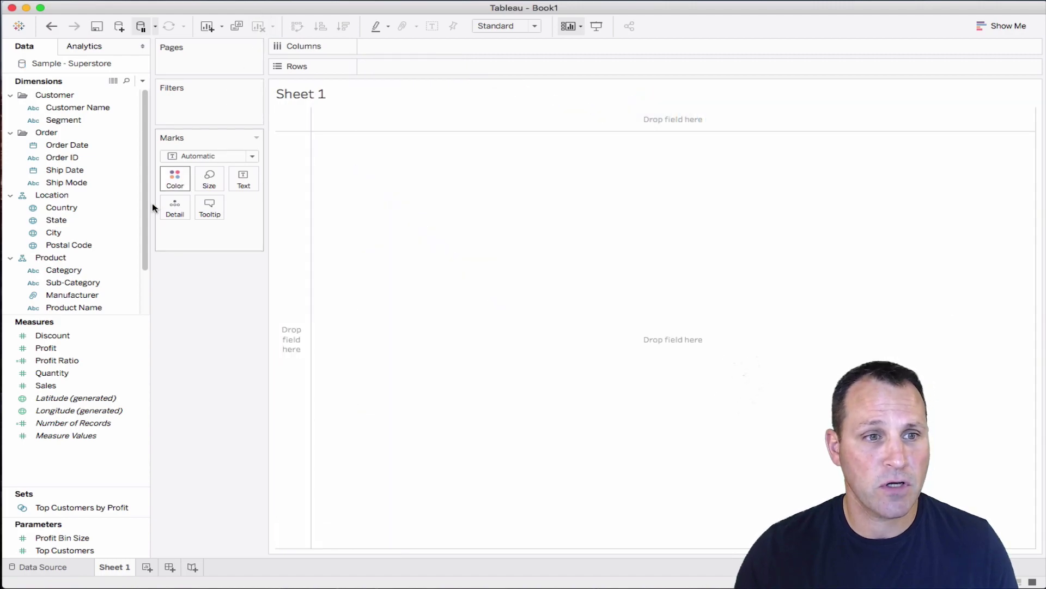
click(76, 271)
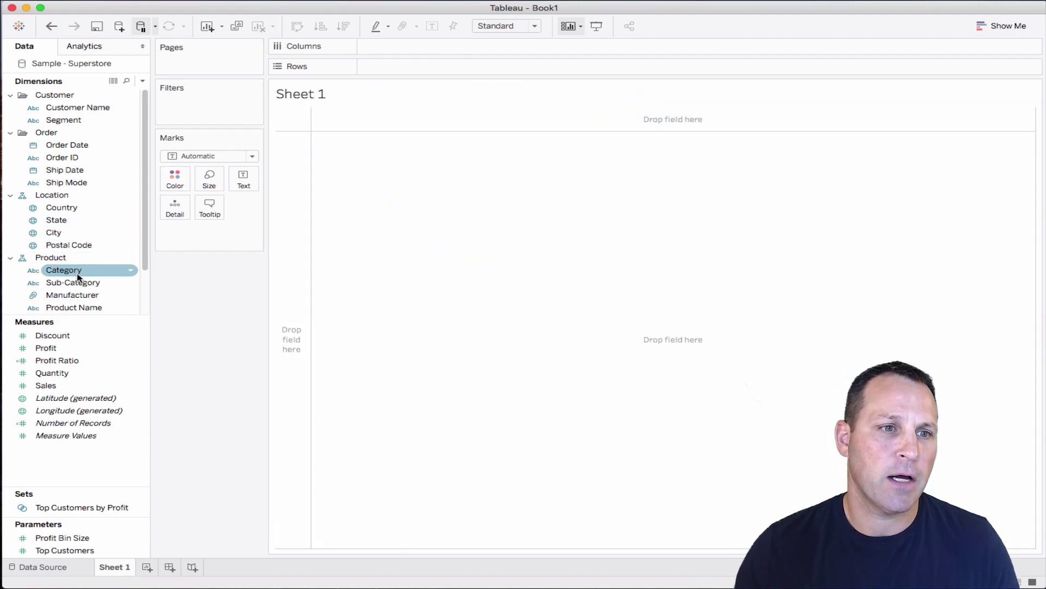
drag(77, 277, 400, 70)
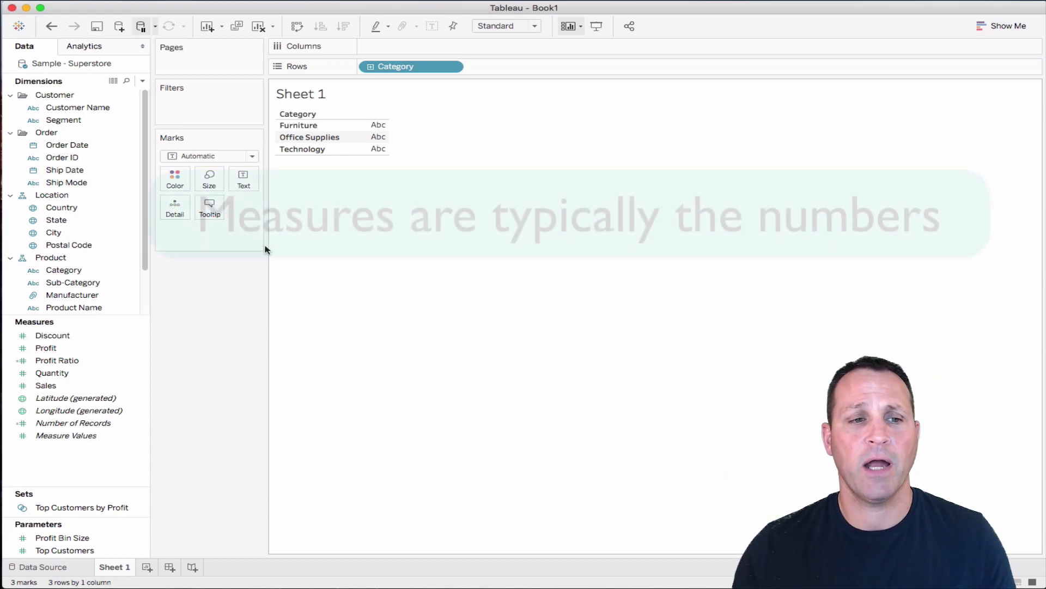
click(138, 349)
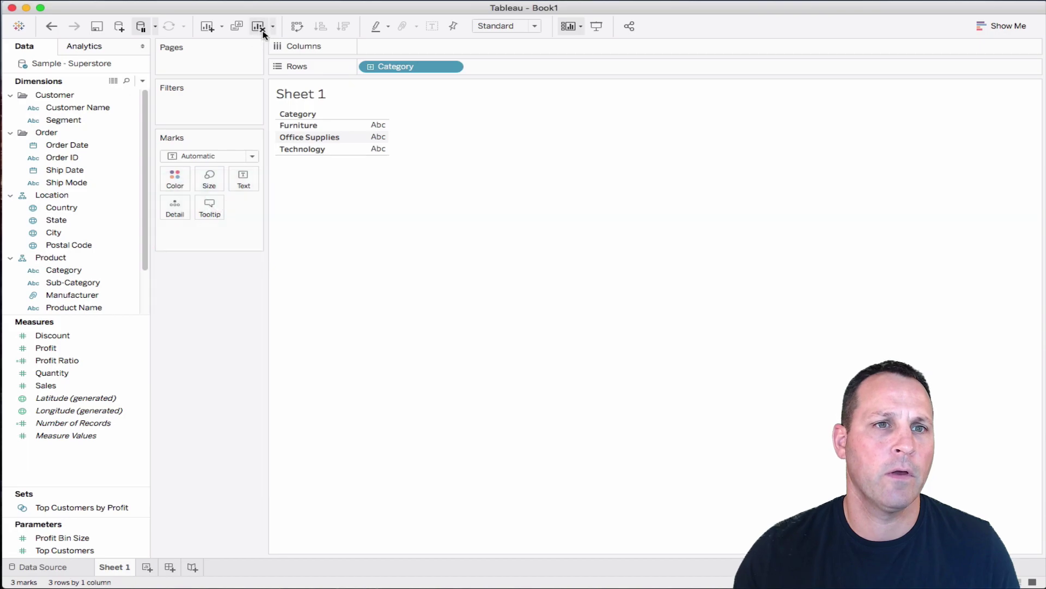
Step: Clear the sheet and chart SUM(Sales) as bars by Category and Sub-Category
click(261, 28)
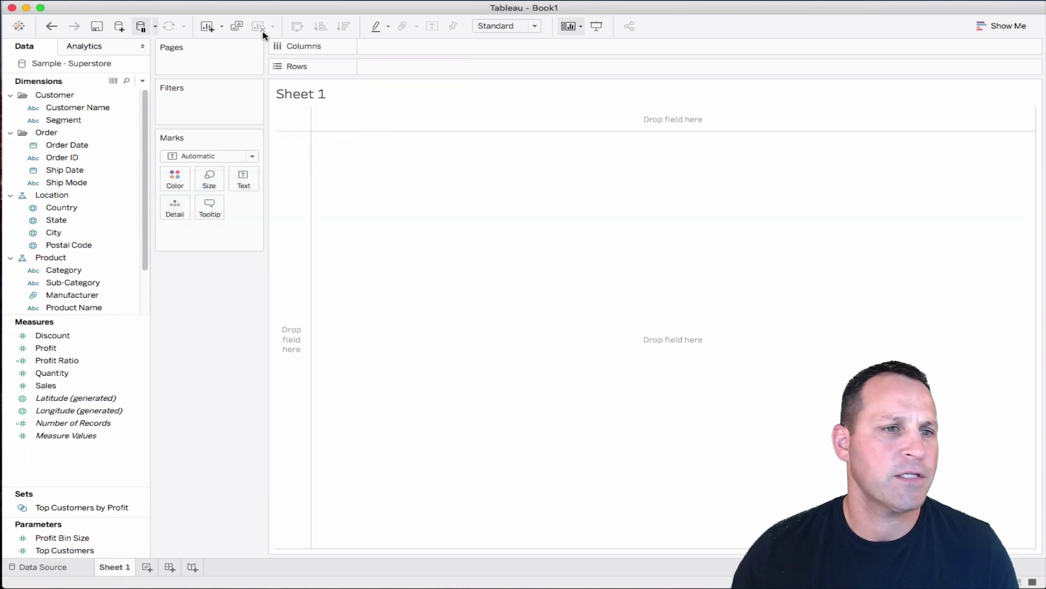
double_click(79, 271)
double_click(85, 283)
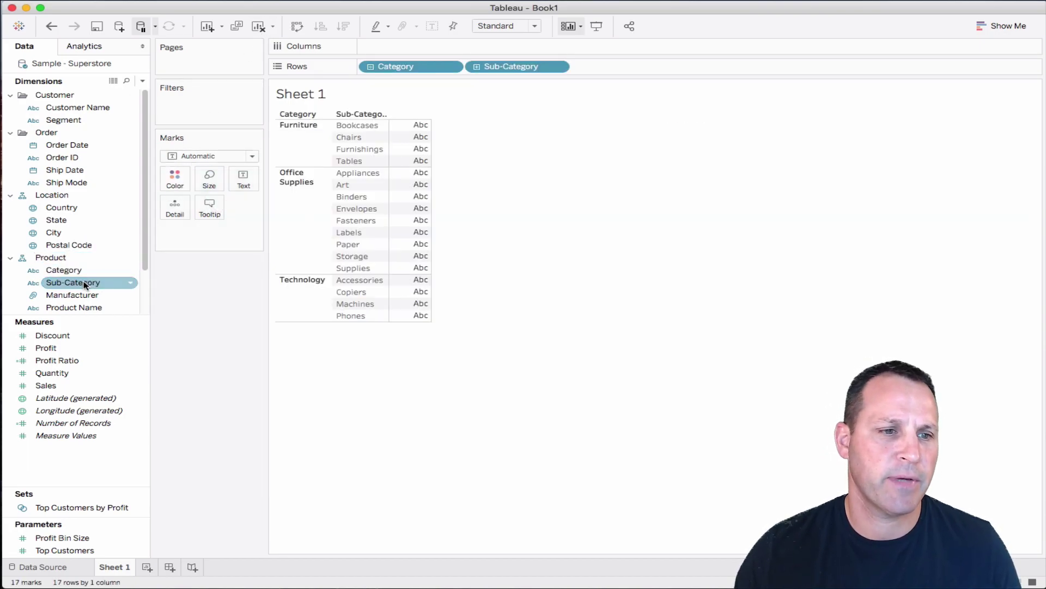
drag(63, 386, 391, 48)
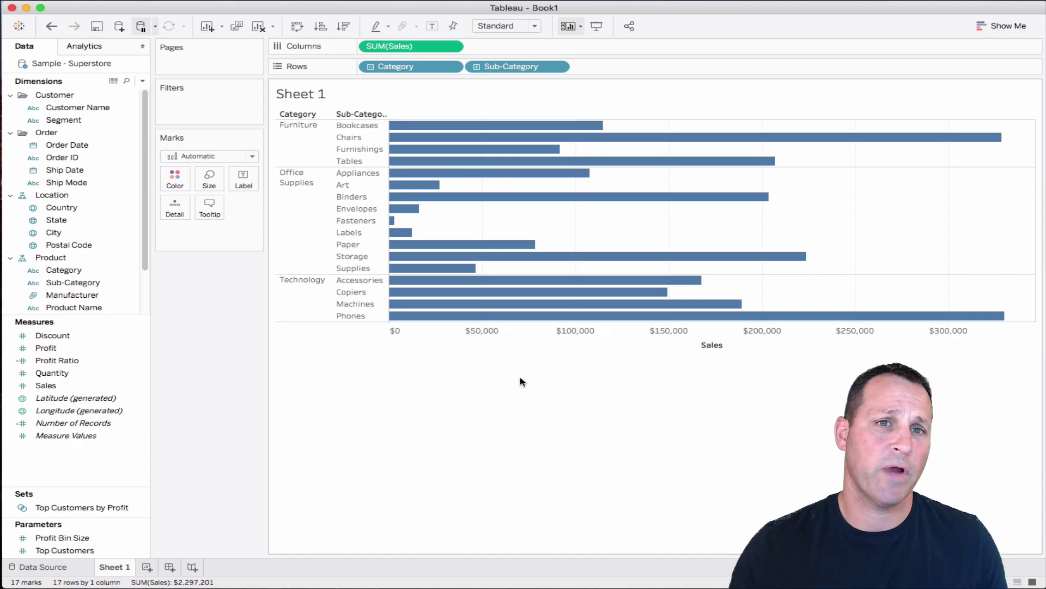
Step: Rebuild as SUM(Sales) bars for the 17 sub-categories only, with a wider label column
click(257, 27)
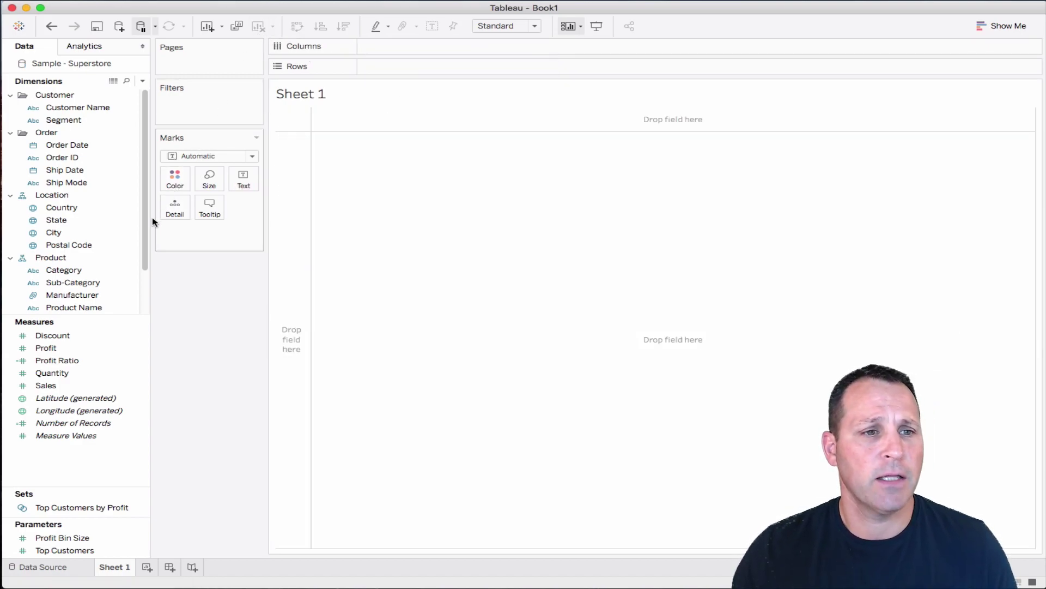
drag(102, 283, 436, 69)
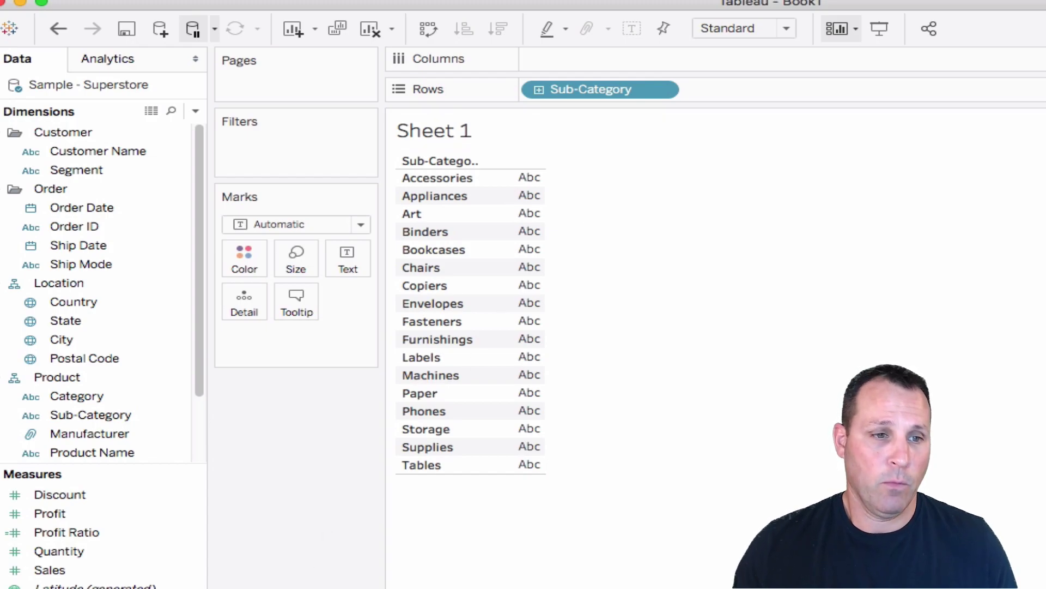
drag(101, 564, 610, 58)
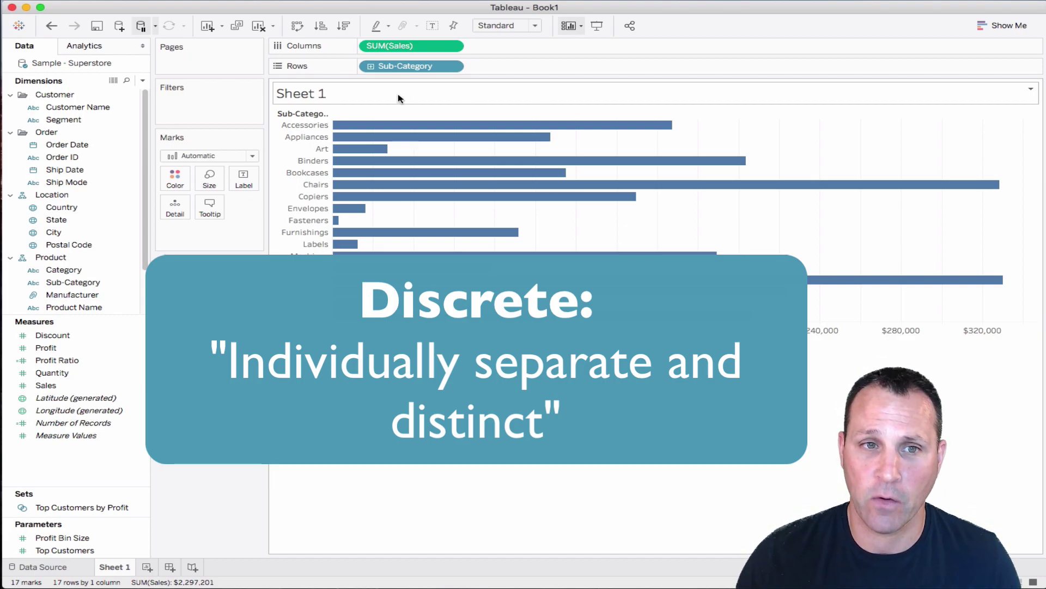
drag(331, 126, 348, 126)
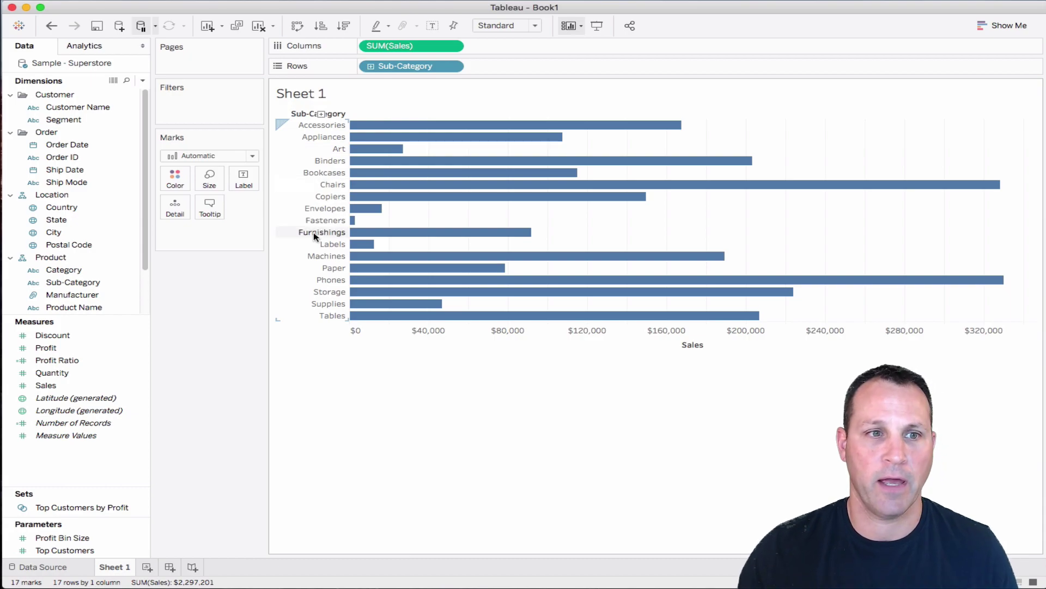
Step: Replace Sub-Category with State on Rows so the Sales bars cover 49 states
click(82, 182)
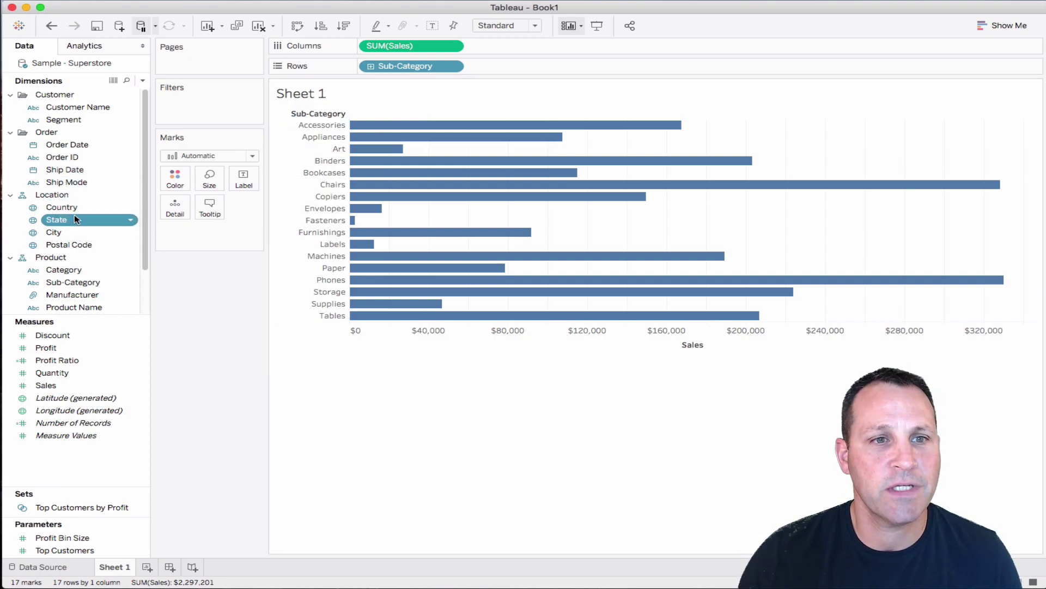
drag(75, 214, 397, 68)
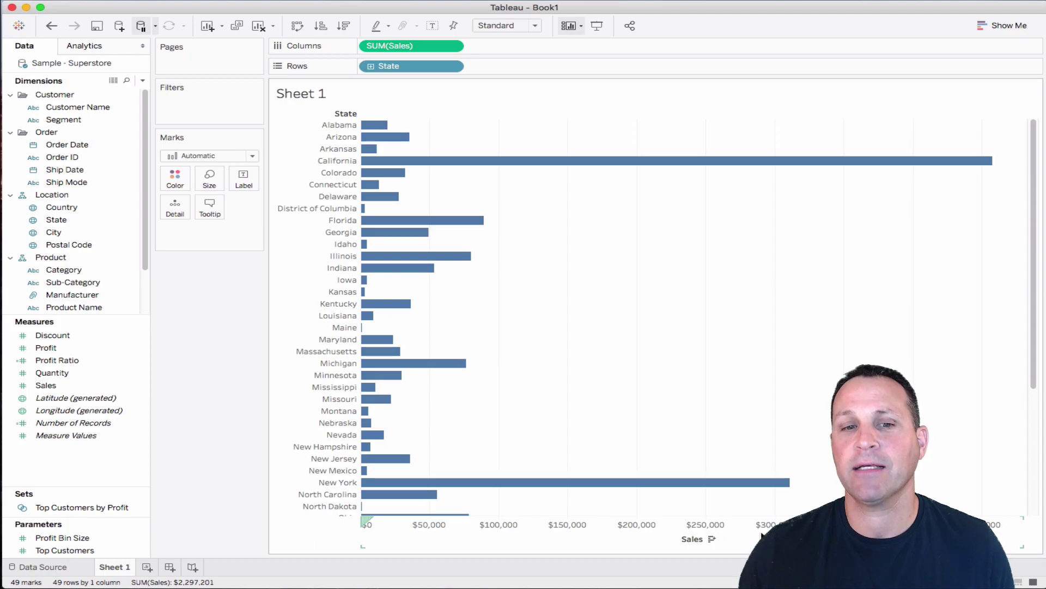
click(121, 279)
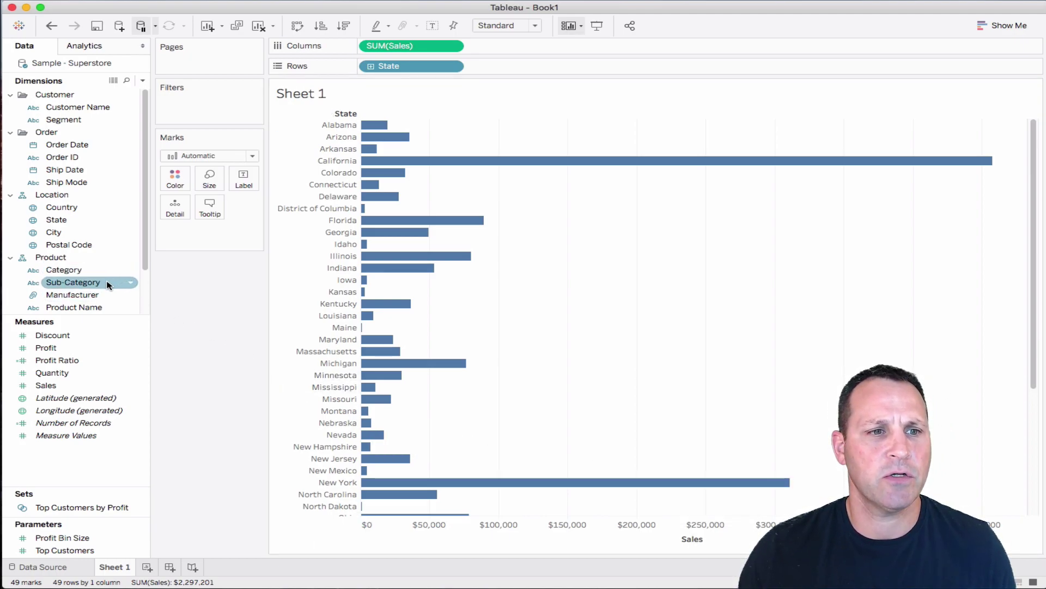
Step: Restore sub-categories, fit to Entire View, chart SUM(Profit), and colour the bars by Profit
drag(108, 284, 403, 69)
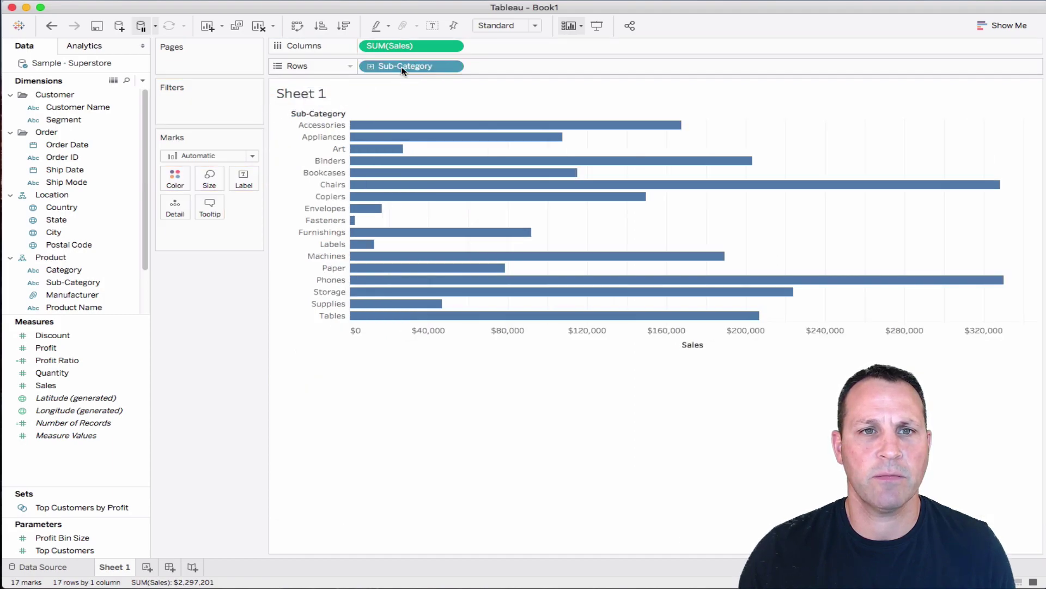
click(534, 26)
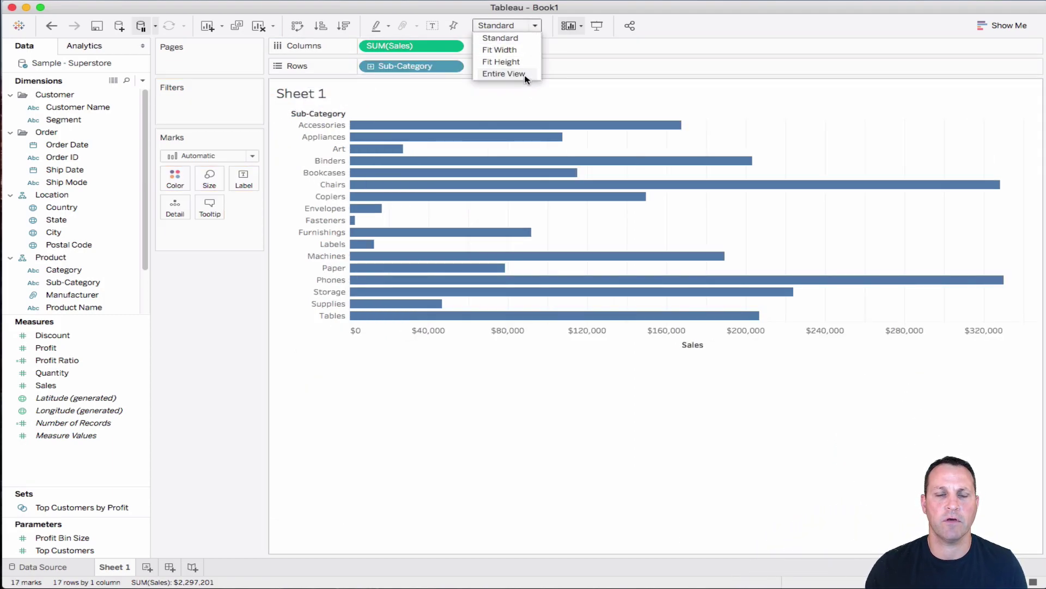
click(524, 76)
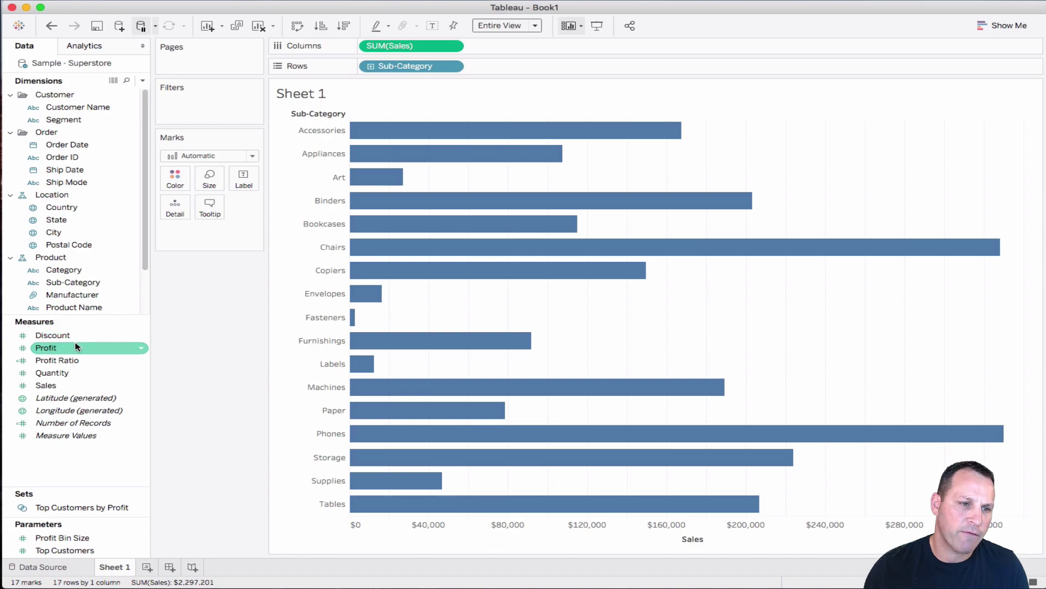
drag(77, 346, 412, 47)
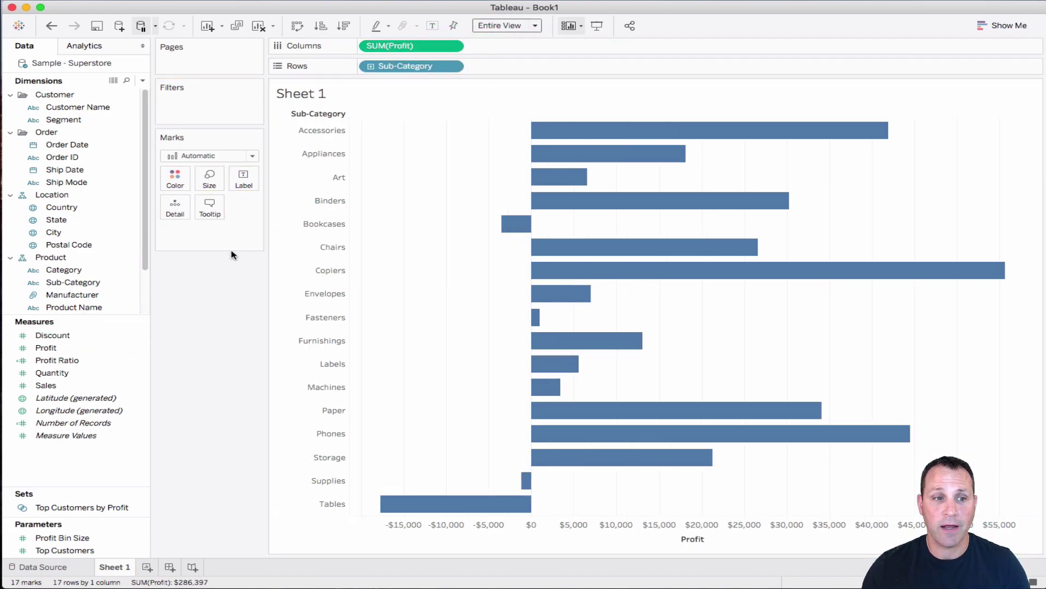
drag(49, 347, 176, 176)
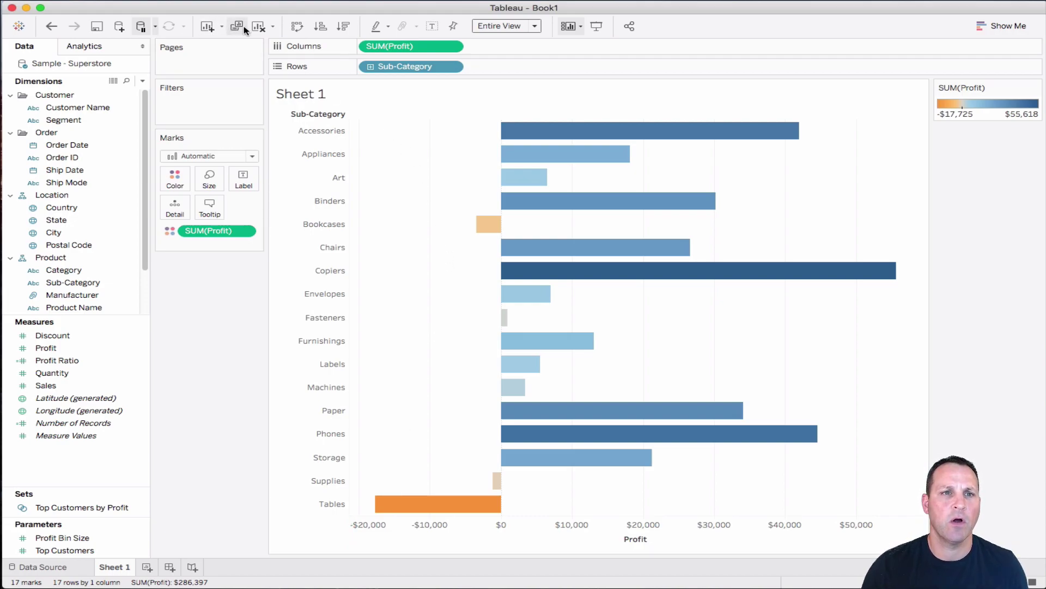
Step: Clear the sheet and put MONTH(Order Date) on Columns, January through December
click(259, 26)
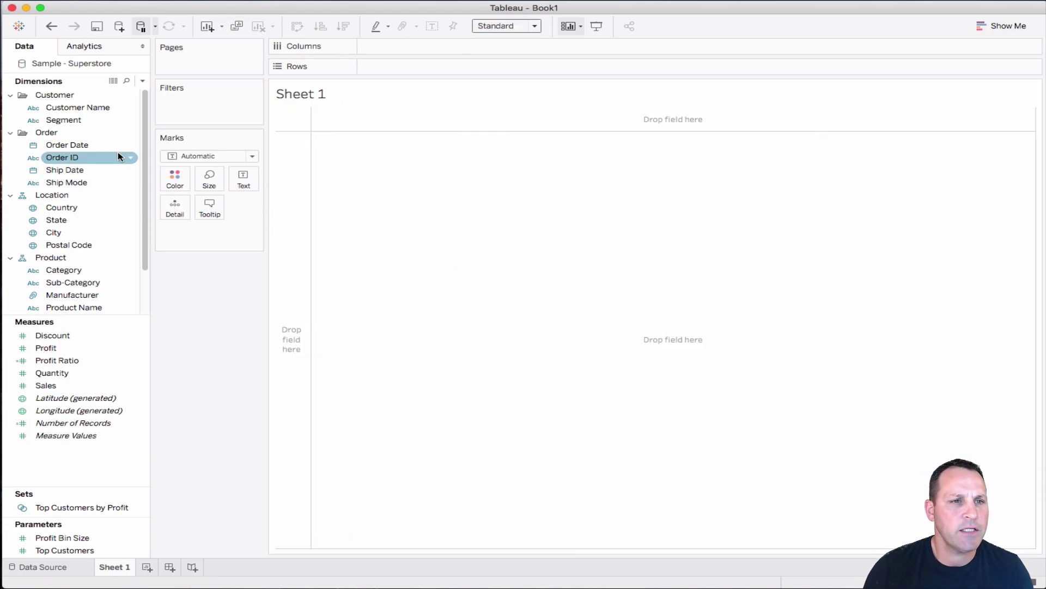
click(98, 147)
drag(99, 147, 423, 49)
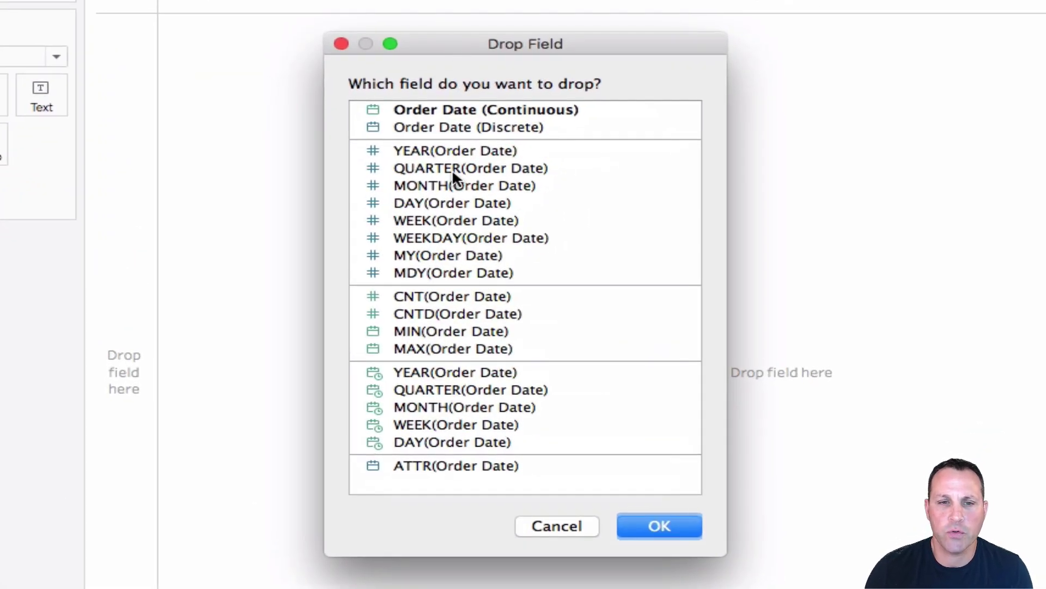
click(453, 188)
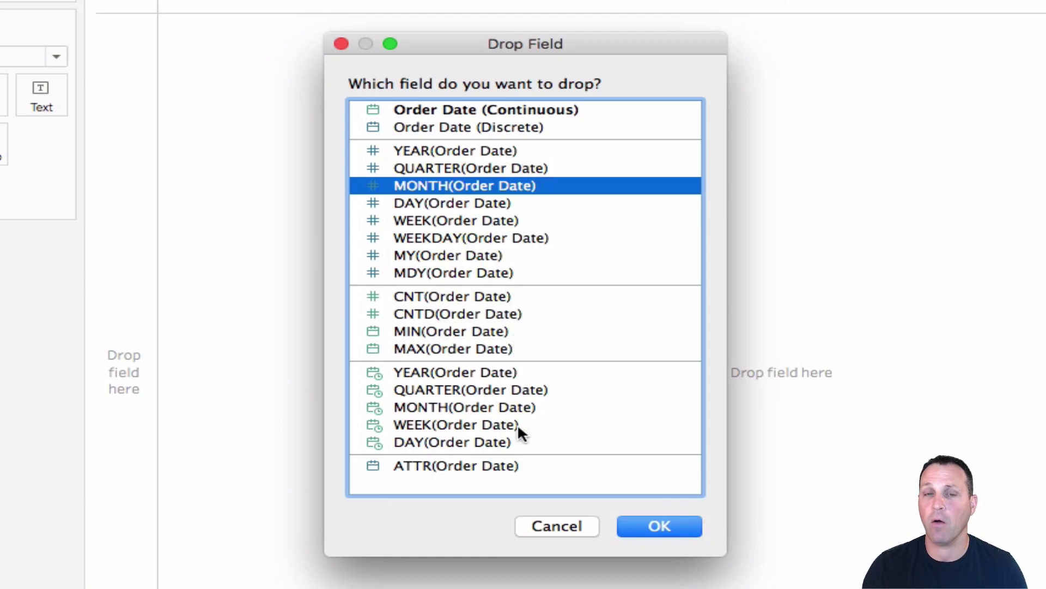
click(658, 528)
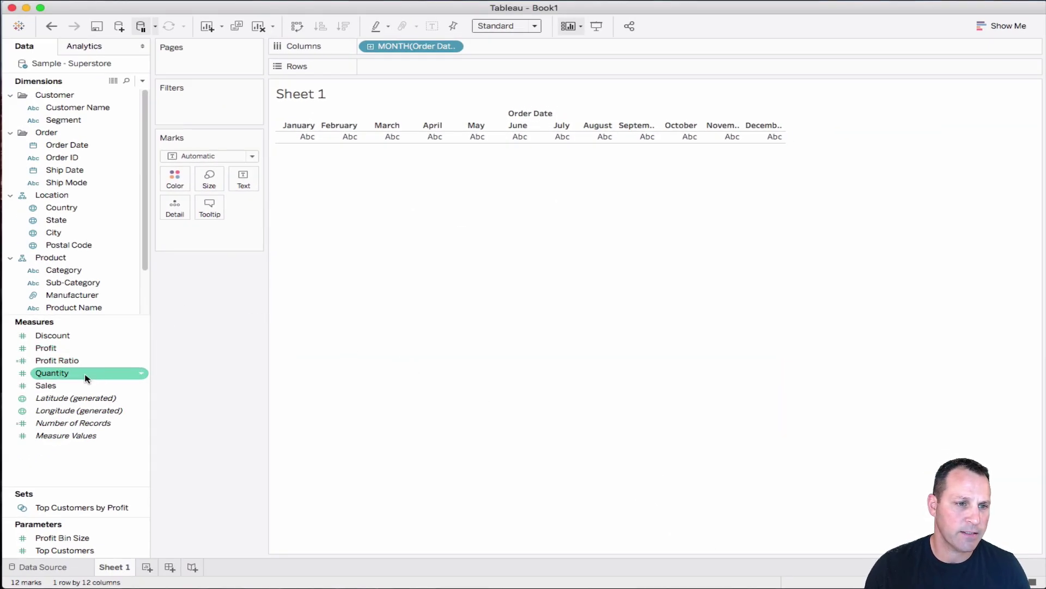
Step: Put SUM(Sales) on Rows and set the Marks type to Bar for the 12 months
drag(75, 385, 430, 66)
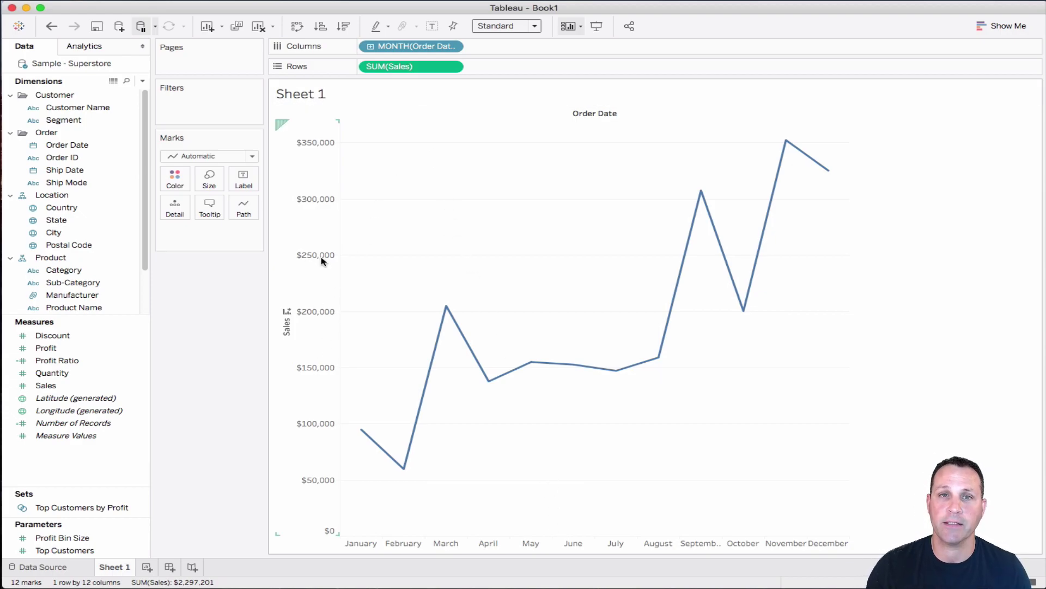
click(252, 157)
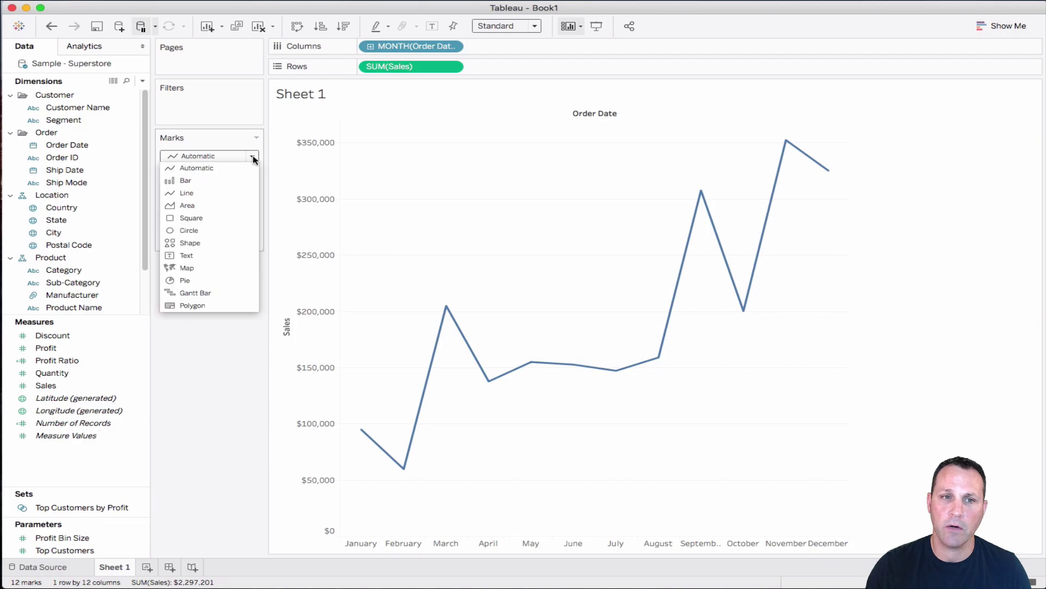
click(239, 180)
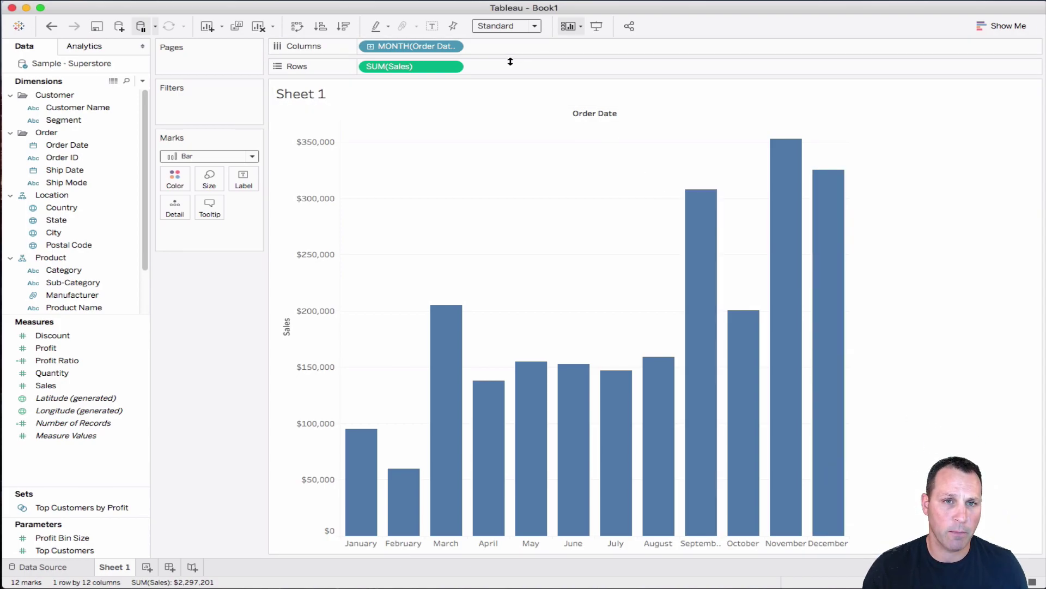
click(451, 47)
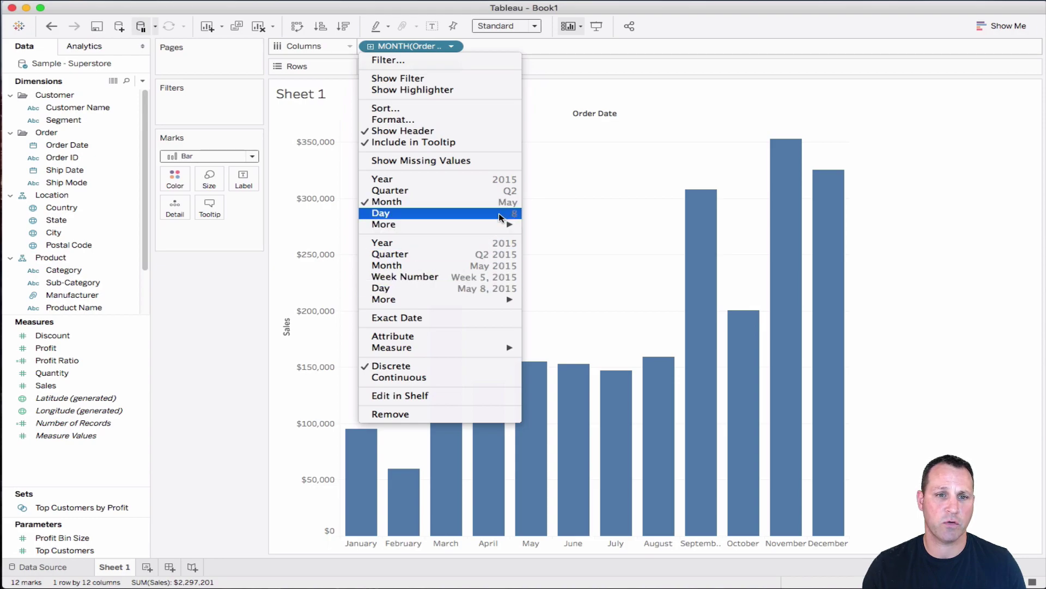
Step: Switch to continuous Month of Order Date and draw SUM(Sales) as a 2015–2018 line
click(496, 265)
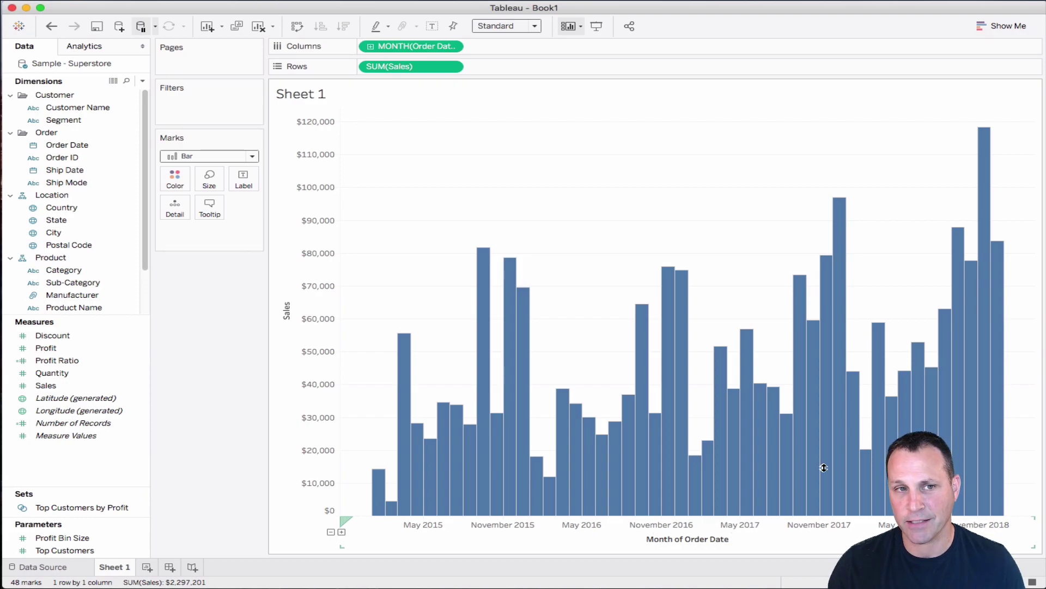
click(252, 157)
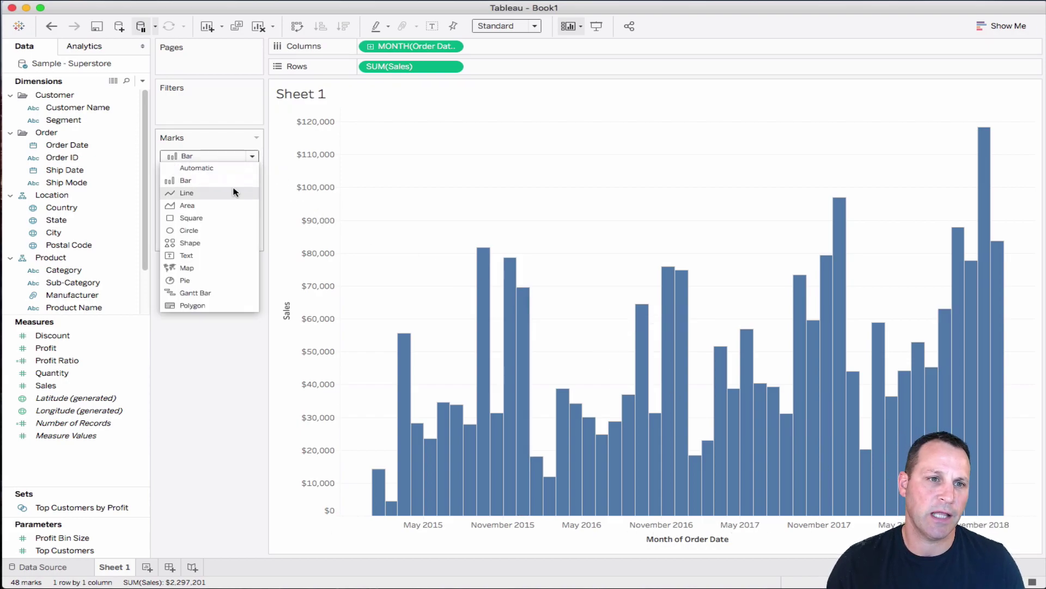
click(179, 193)
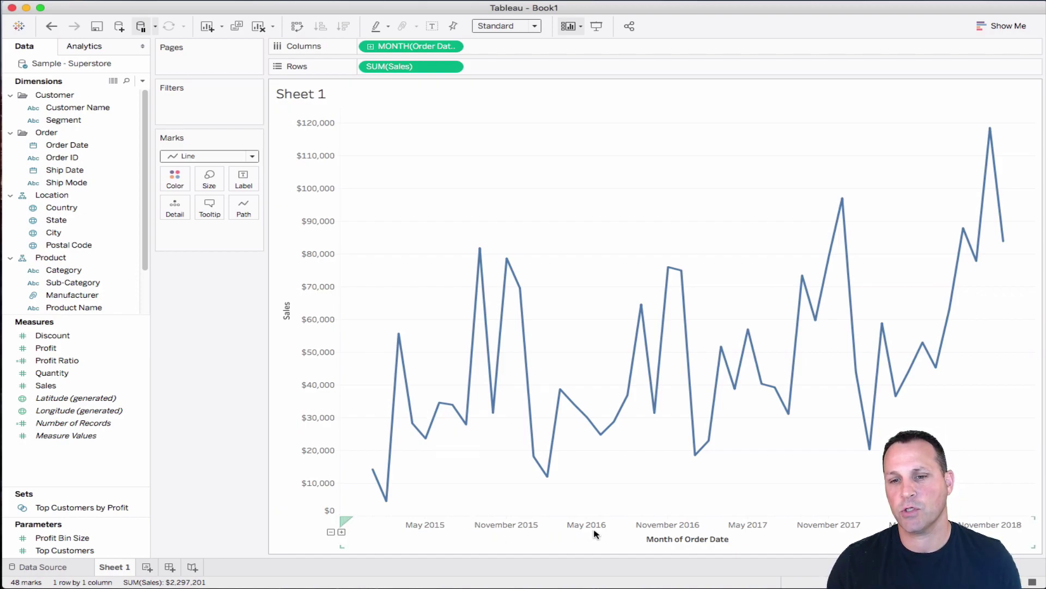
mouse_move(388, 494)
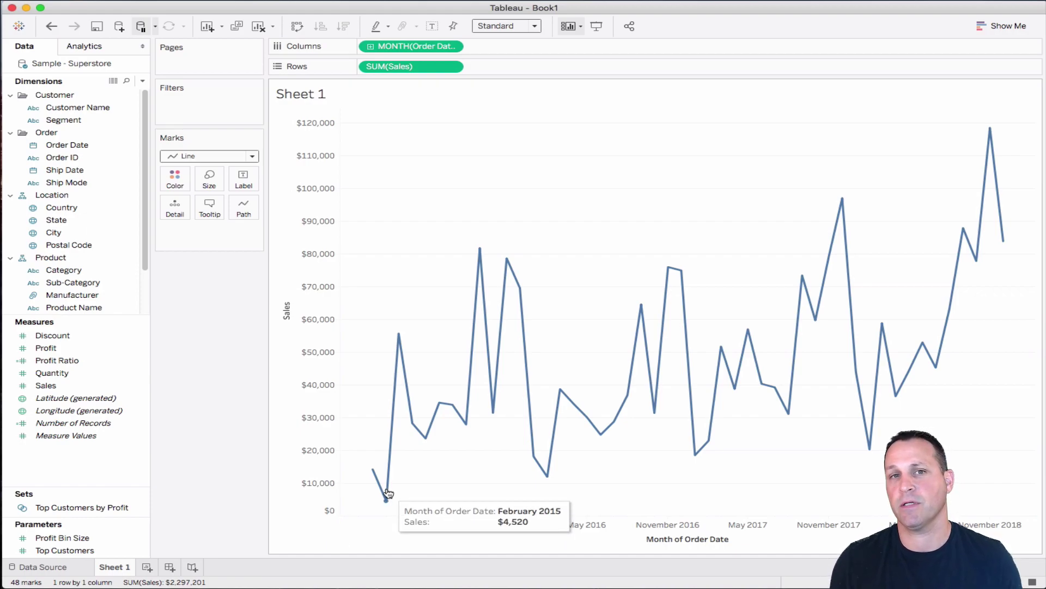